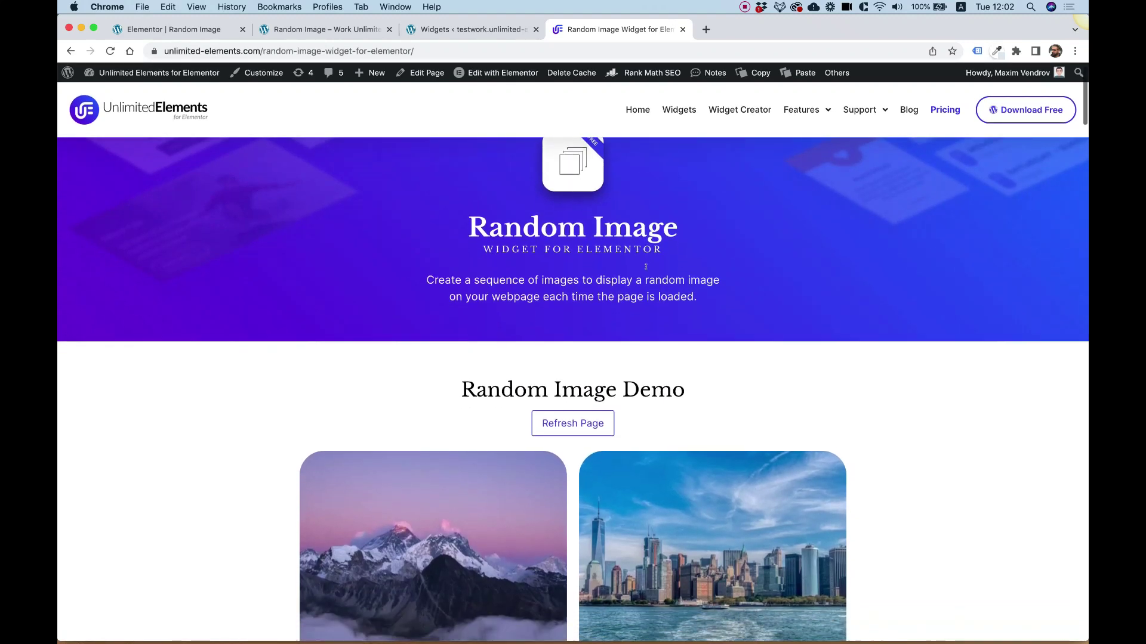
{"action": "scroll", "coordinate": [646, 267], "scroll_direction": "down", "scroll_amount": 2}
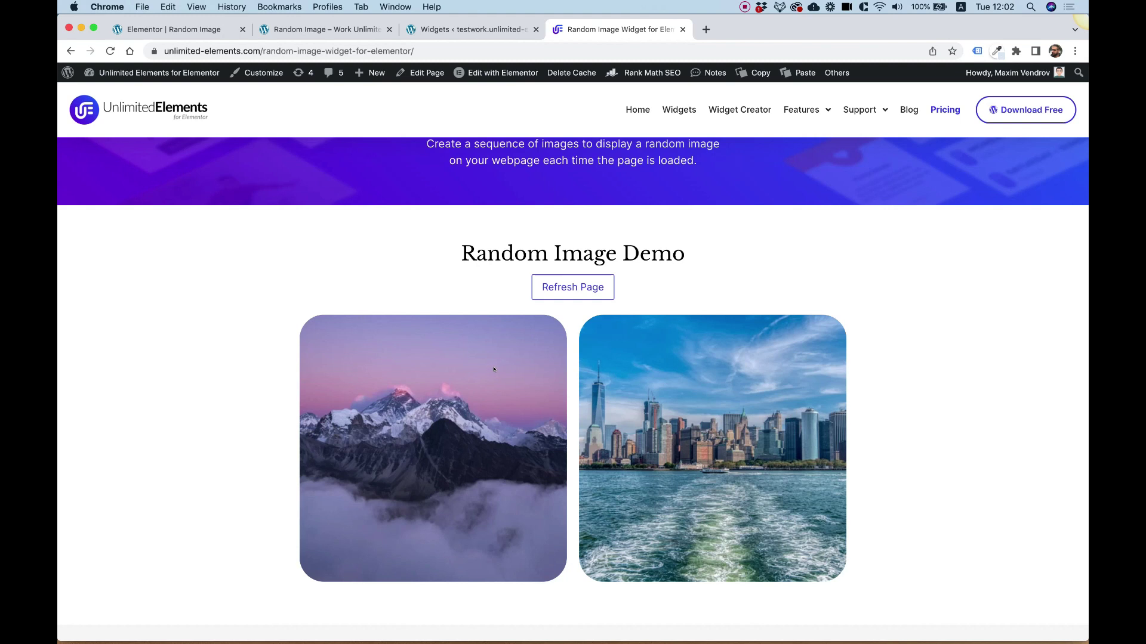
Reload the Random Image demo page so it shows a newly picked random image
{"action": "left_click", "coordinate": [574, 288]}
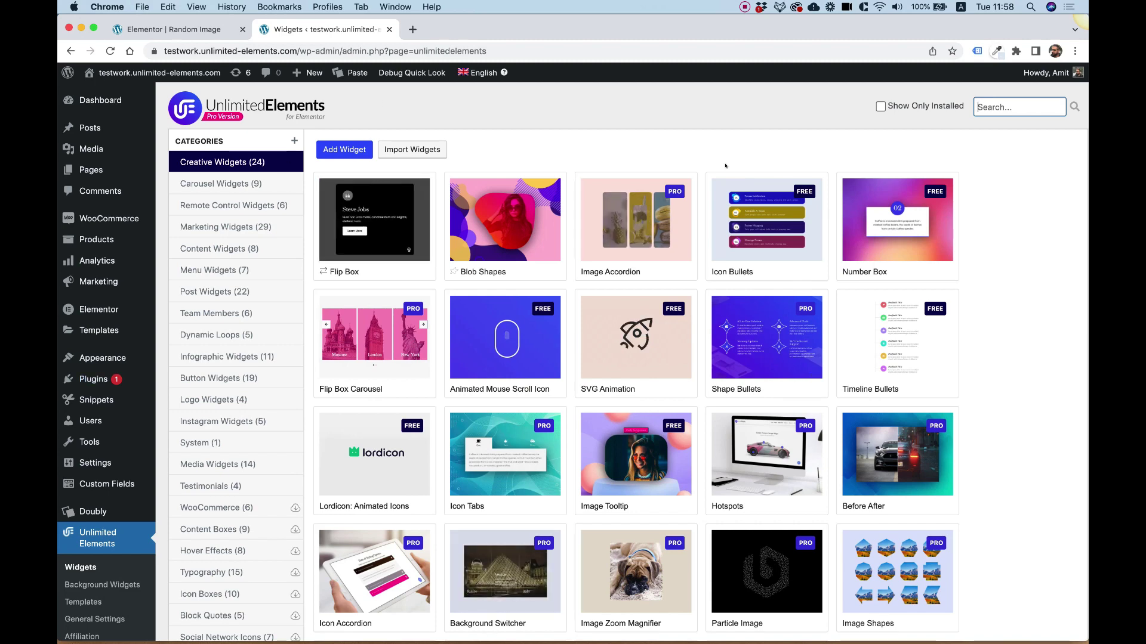
Search the widget library for 'random', install the free Random Image widget, and go to Elementor
{"action": "left_click", "coordinate": [1015, 105]}
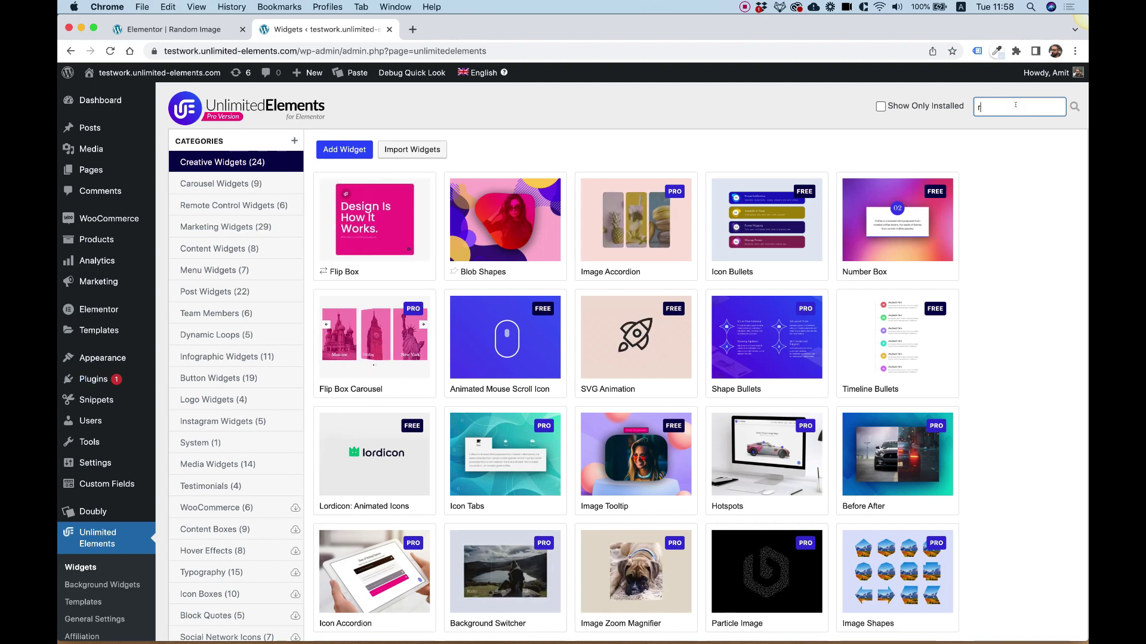
{"action": "type", "text": "random"}
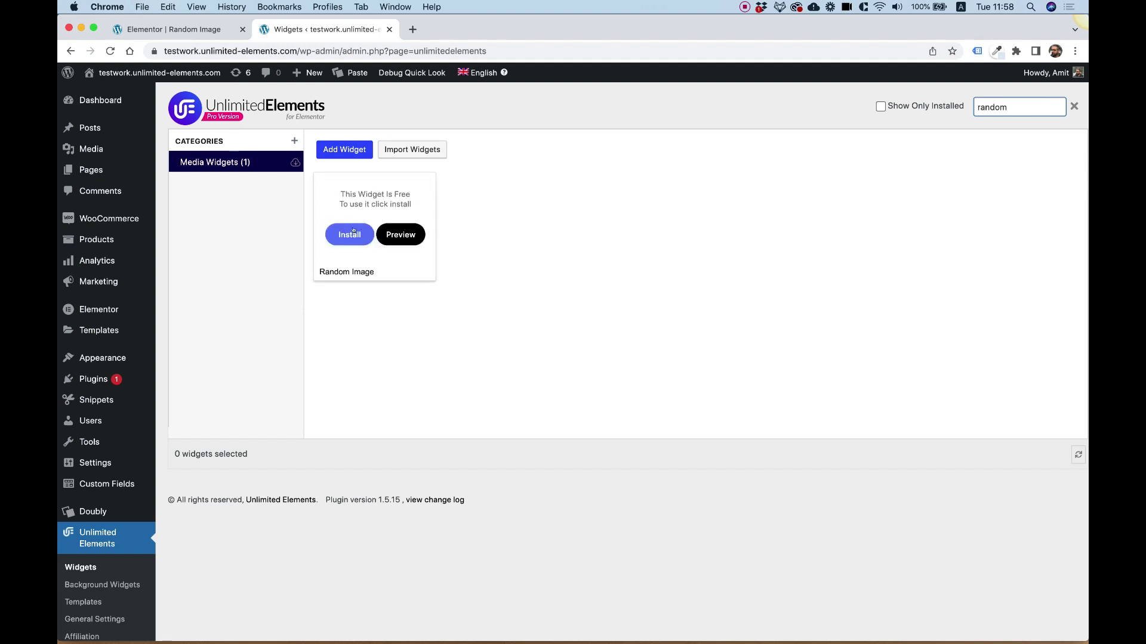
{"action": "left_click", "coordinate": [347, 232]}
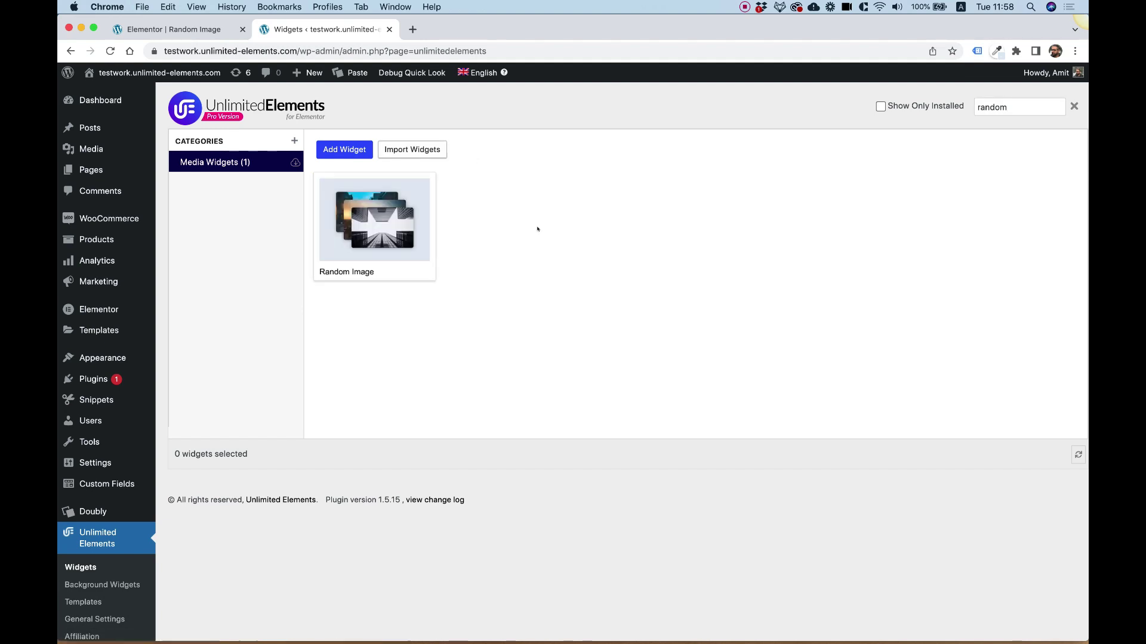
{"action": "left_click", "coordinate": [172, 30]}
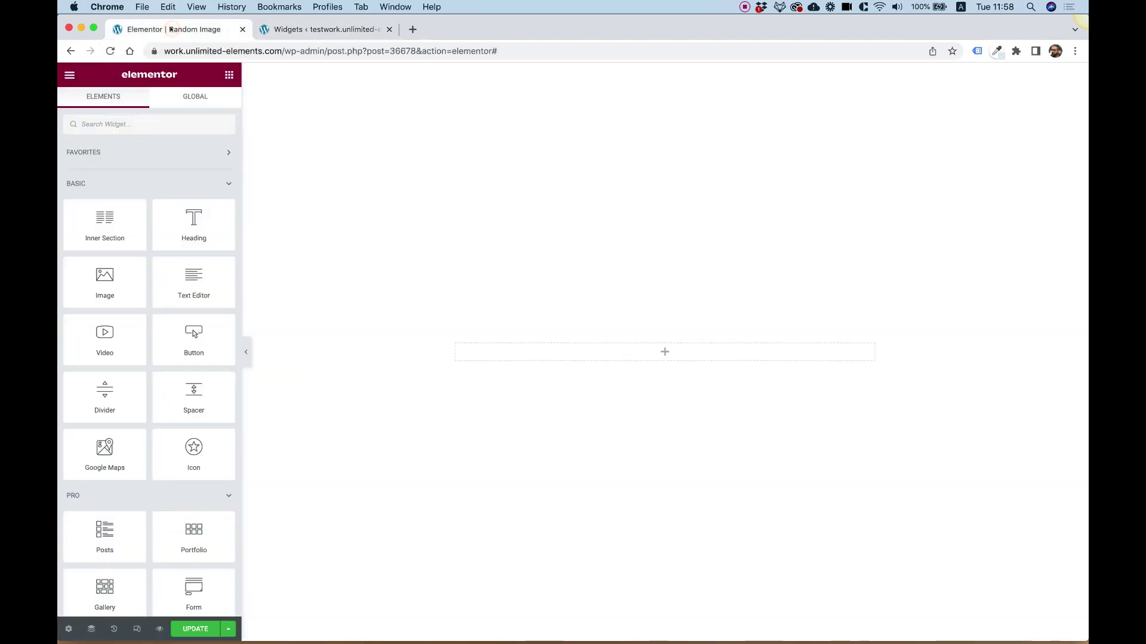
Search Elementor widgets for 'random' and drag Random Image onto the empty page
{"action": "left_click", "coordinate": [111, 123]}
{"action": "type", "text": "random"}
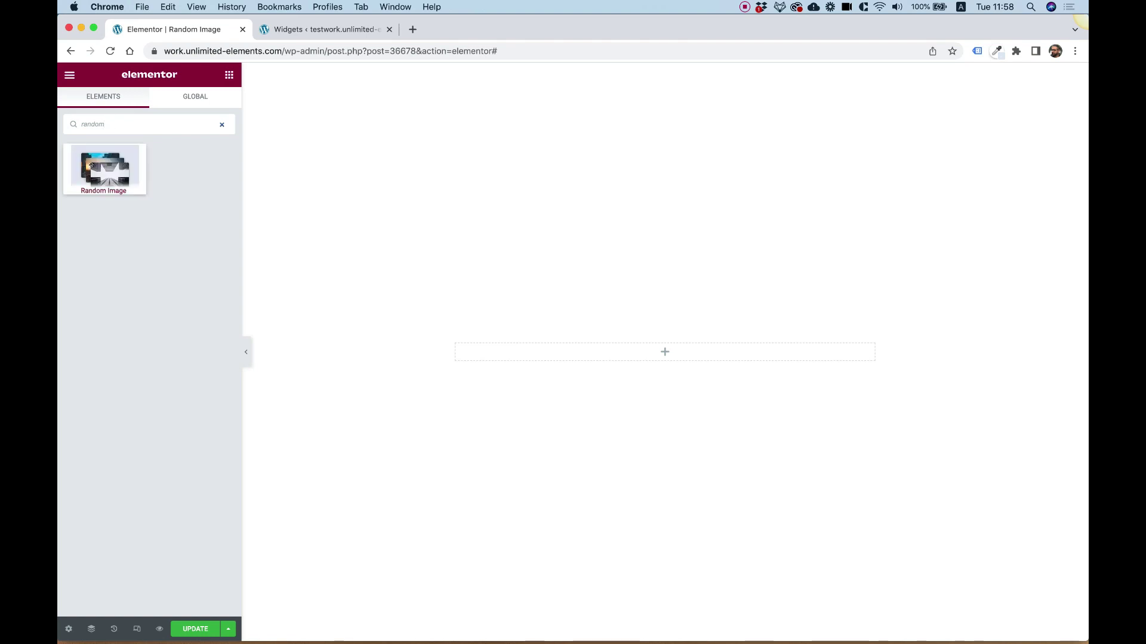
{"action": "left_click_drag", "start_coordinate": [92, 165], "coordinate": [665, 349]}
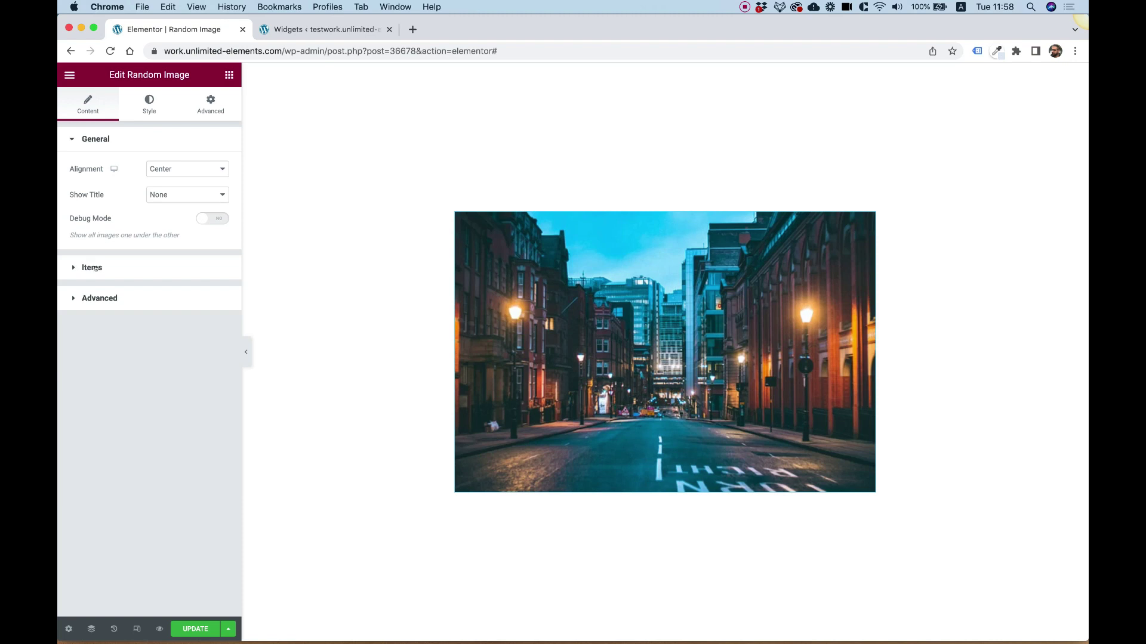
Expand the Items list, inspect item One, and add a new Item #7
{"action": "left_click", "coordinate": [93, 268]}
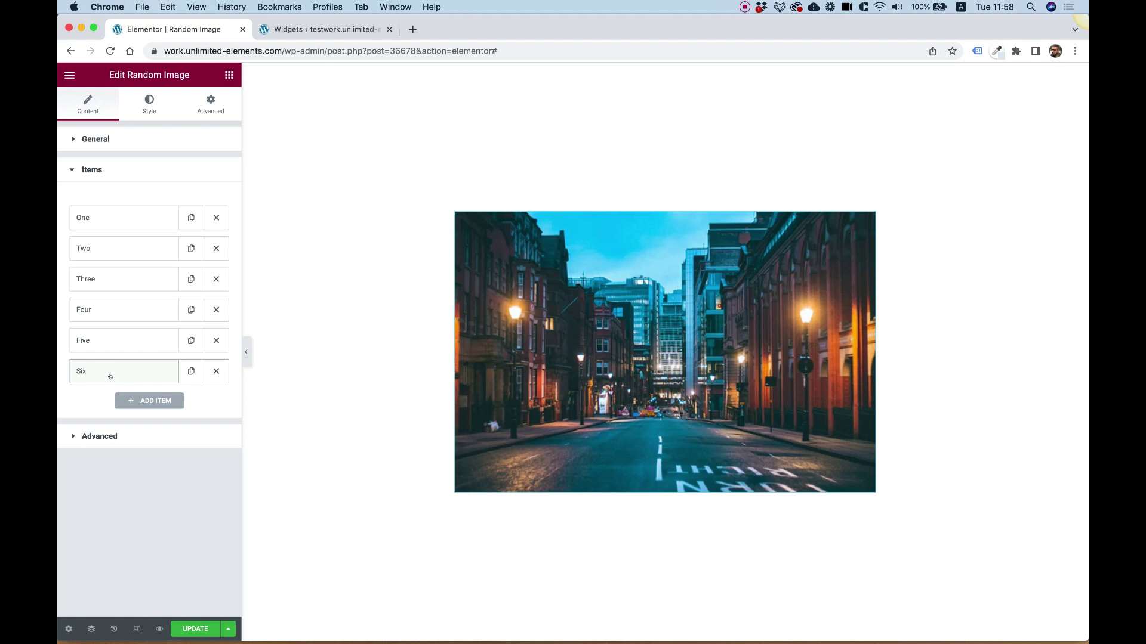
{"action": "left_click", "coordinate": [100, 219]}
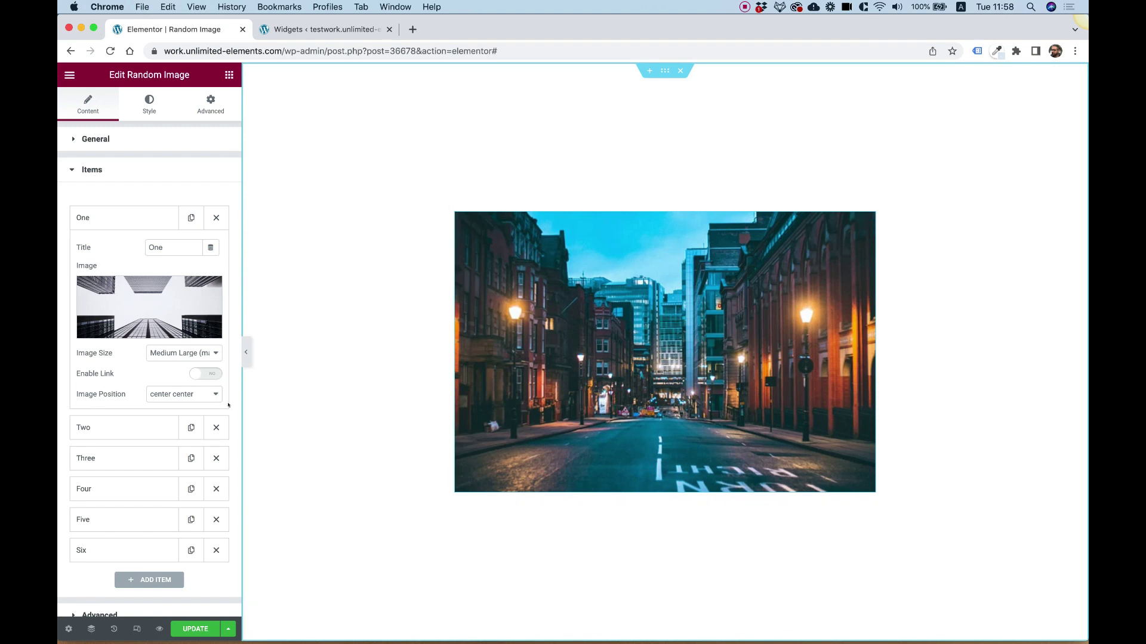
{"action": "mouse_move", "coordinate": [162, 302]}
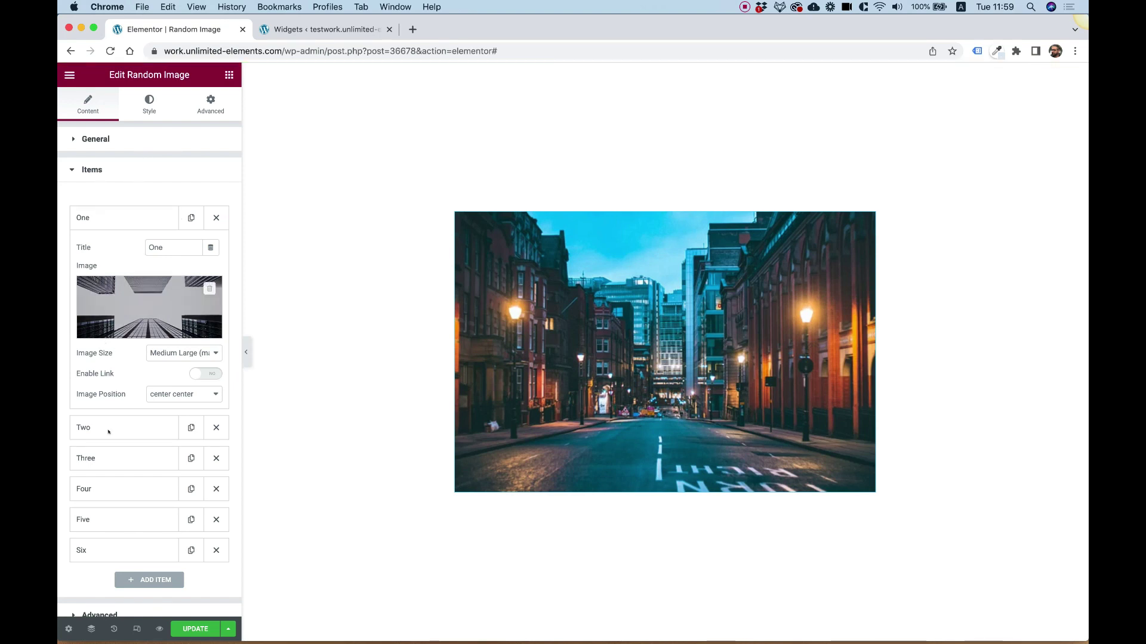
{"action": "left_click", "coordinate": [149, 580]}
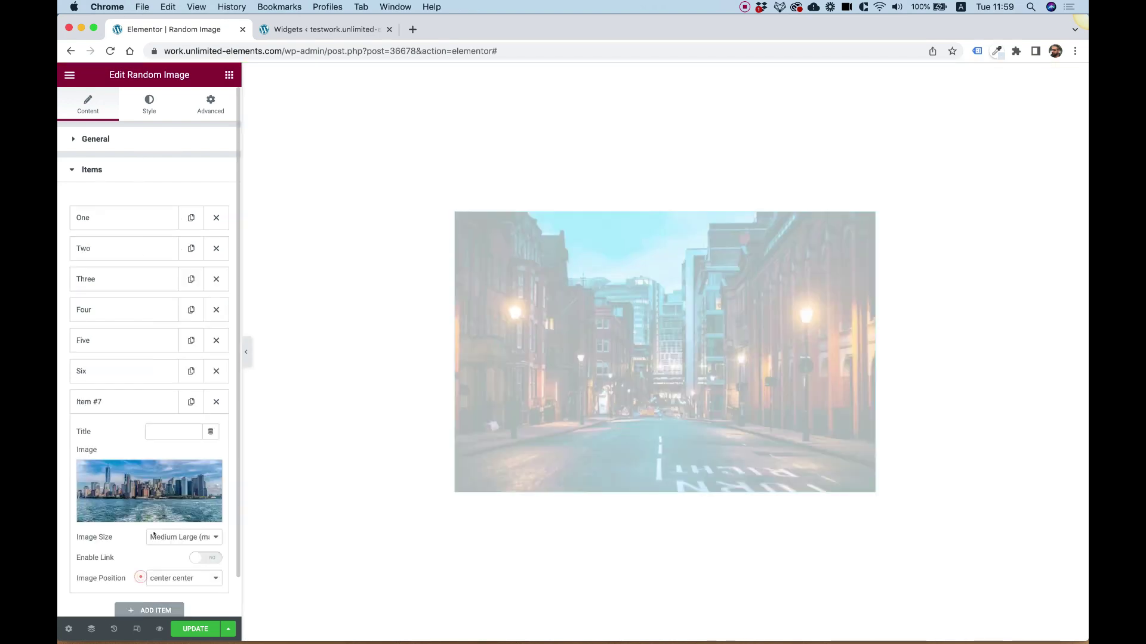
Title the seventh item 'Seven' and set its image to the pink banana photo
{"action": "left_click", "coordinate": [162, 431]}
{"action": "type", "text": "Seven"}
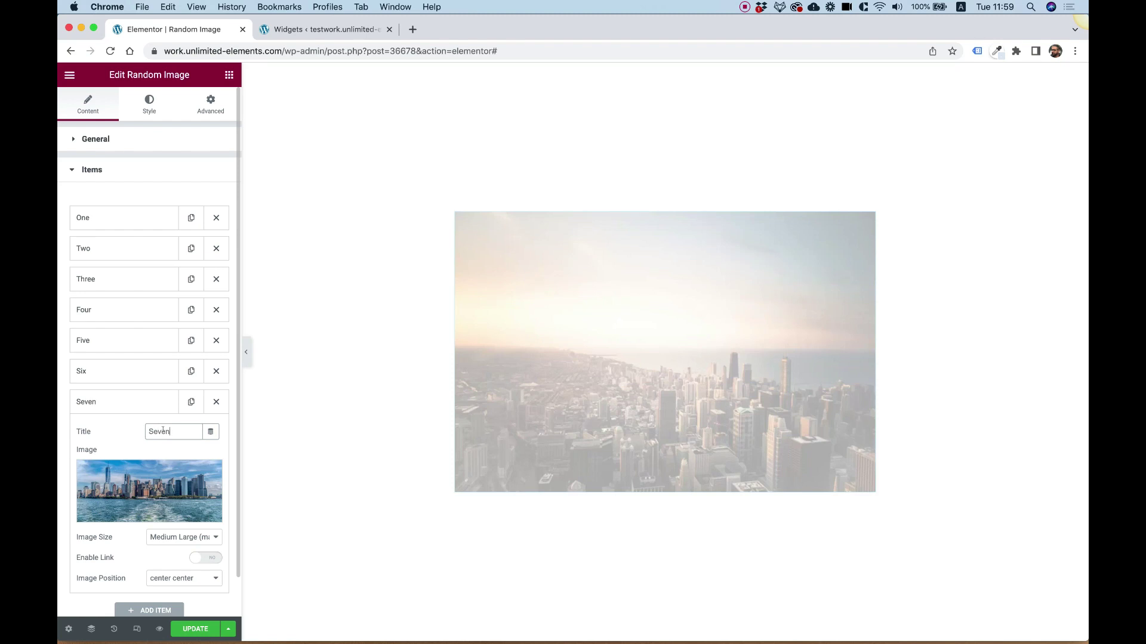
{"action": "left_click", "coordinate": [145, 475]}
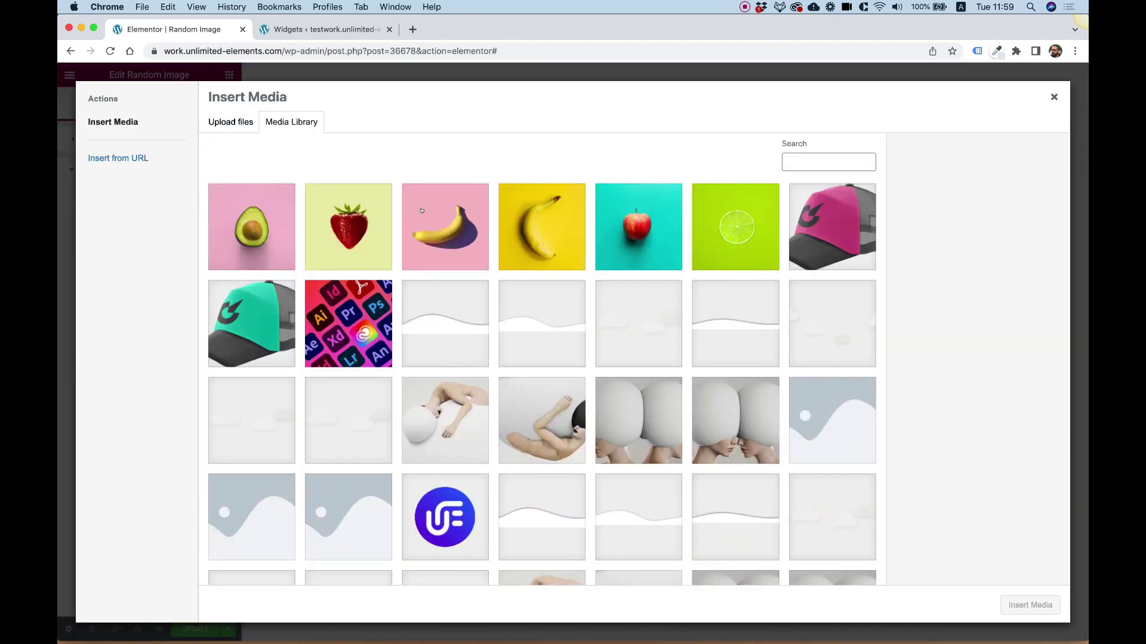
{"action": "left_click", "coordinate": [419, 208]}
{"action": "left_click", "coordinate": [1040, 605]}
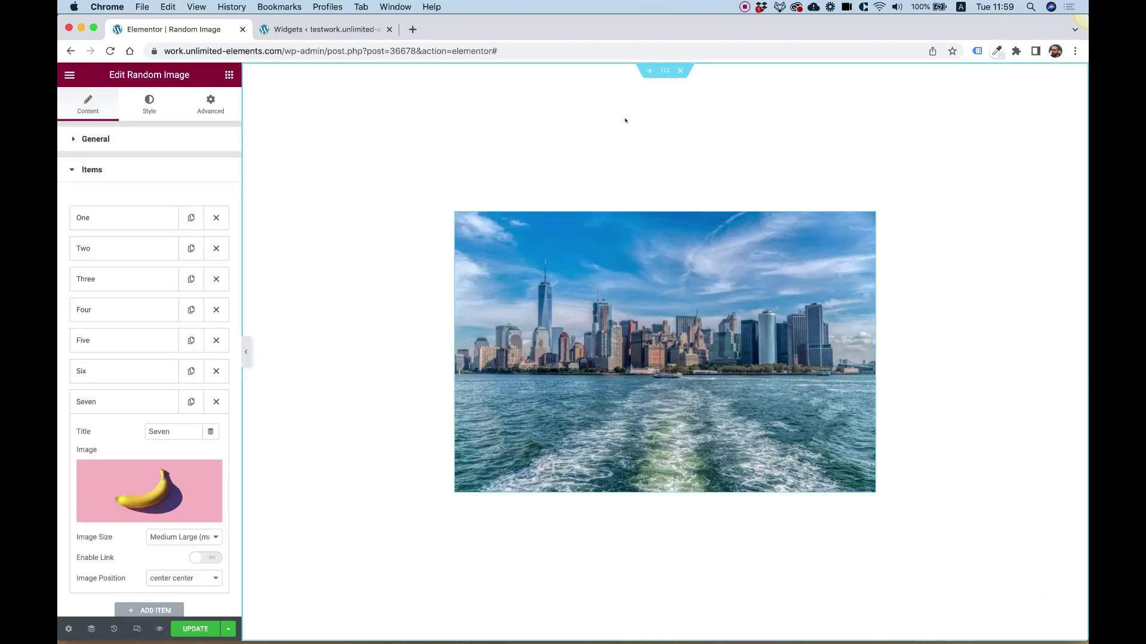
{"action": "left_click", "coordinate": [123, 401]}
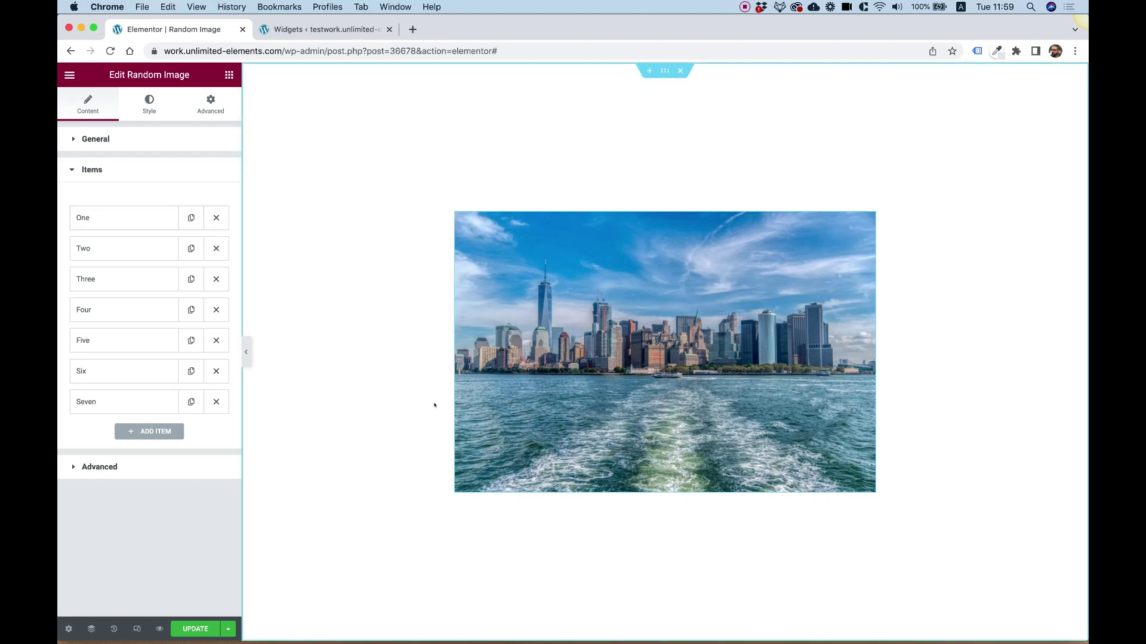
Turn Debug Mode on to review all seven images stacked, then turn it off again
{"action": "left_click", "coordinate": [100, 139]}
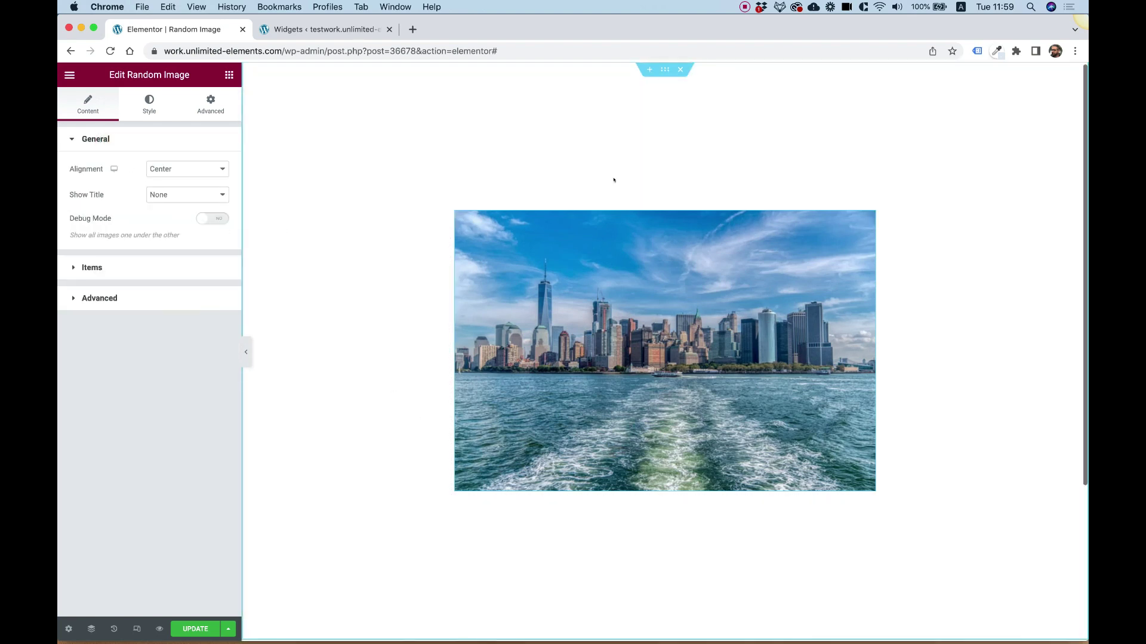
{"action": "left_click", "coordinate": [212, 219]}
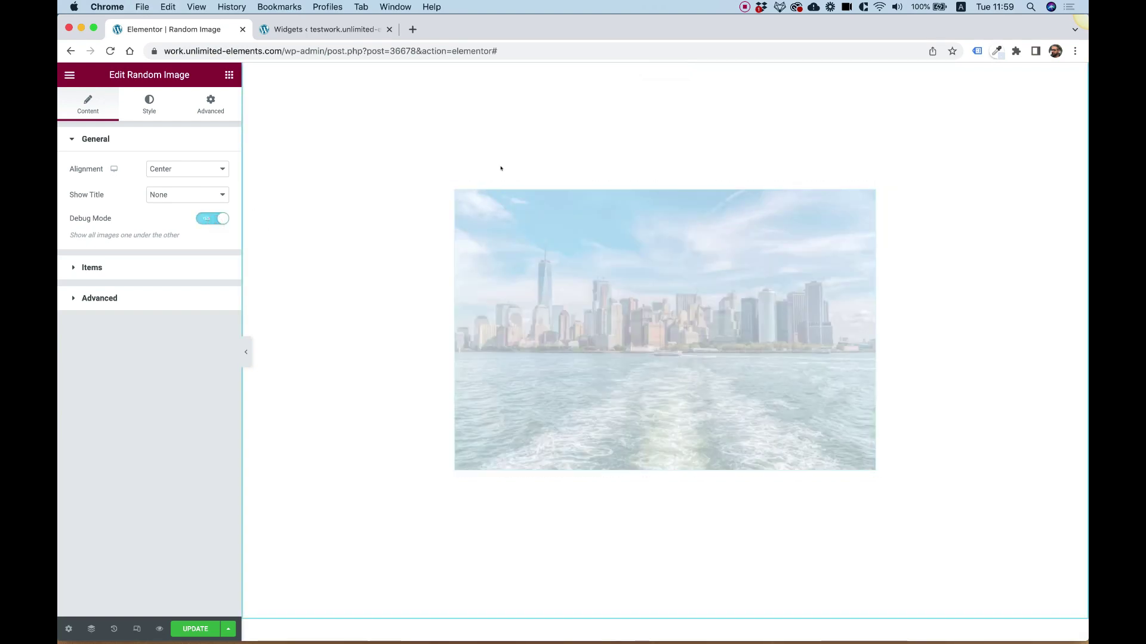
{"action": "scroll", "coordinate": [501, 168], "scroll_direction": "down", "scroll_amount": 15}
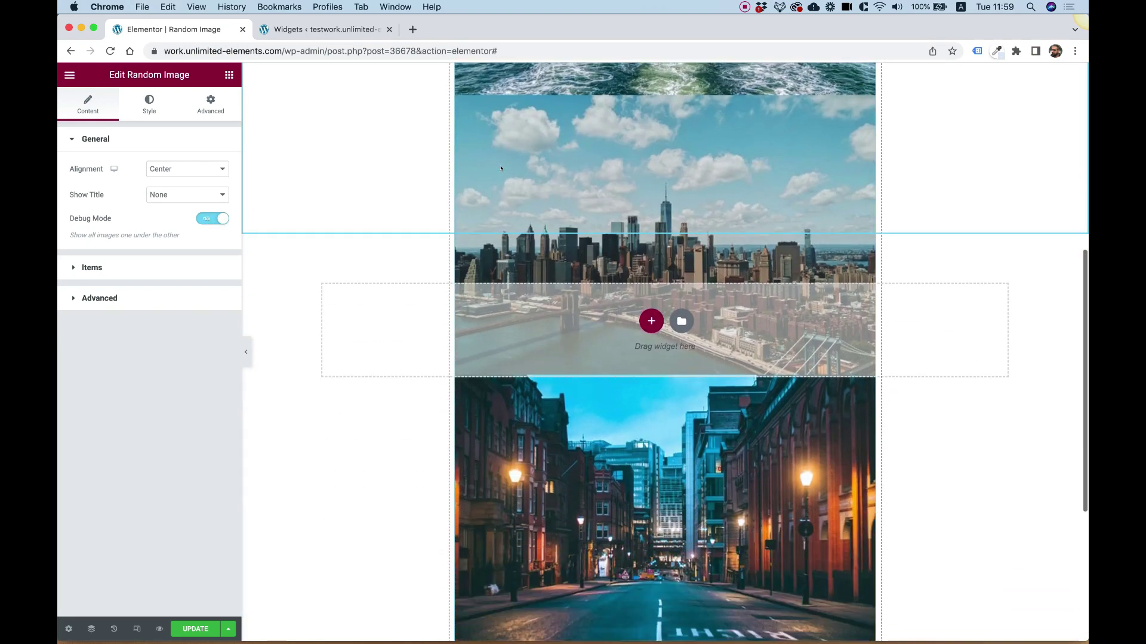
{"action": "scroll", "coordinate": [501, 168], "scroll_direction": "up", "scroll_amount": 15}
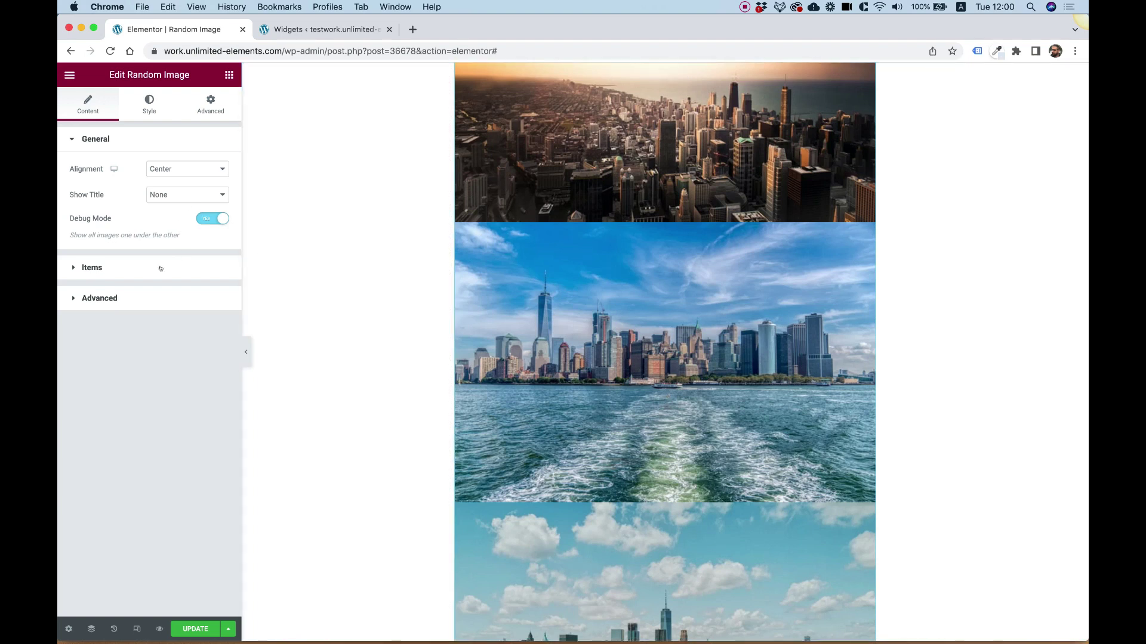
{"action": "left_click", "coordinate": [211, 220]}
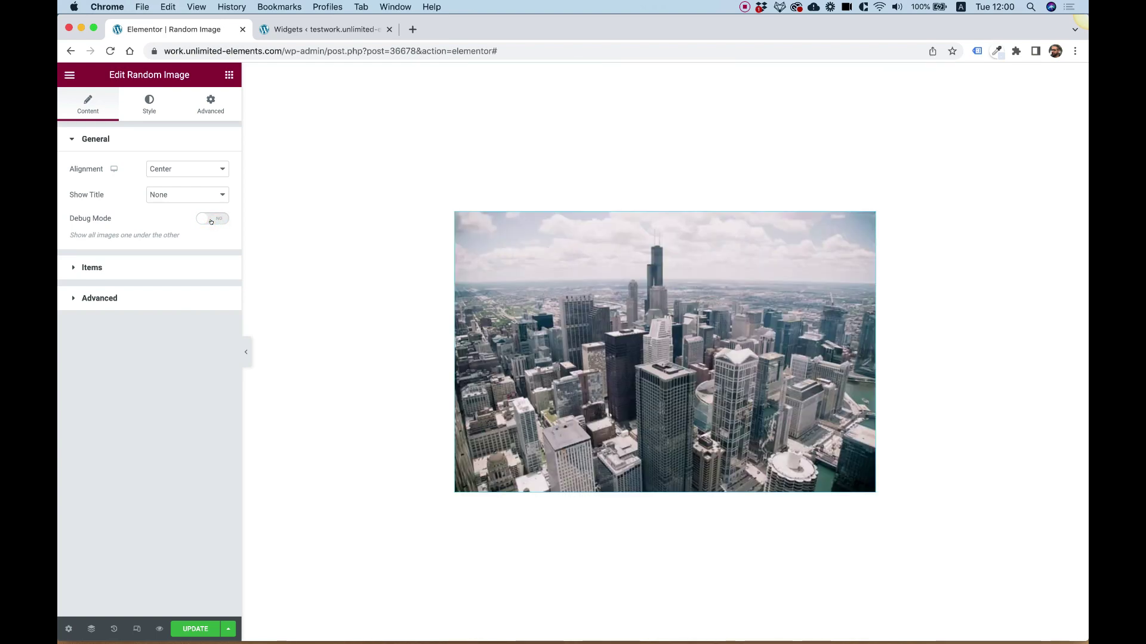
Set Show Title to After so each image's caption appears below the picture
{"action": "left_click", "coordinate": [166, 195]}
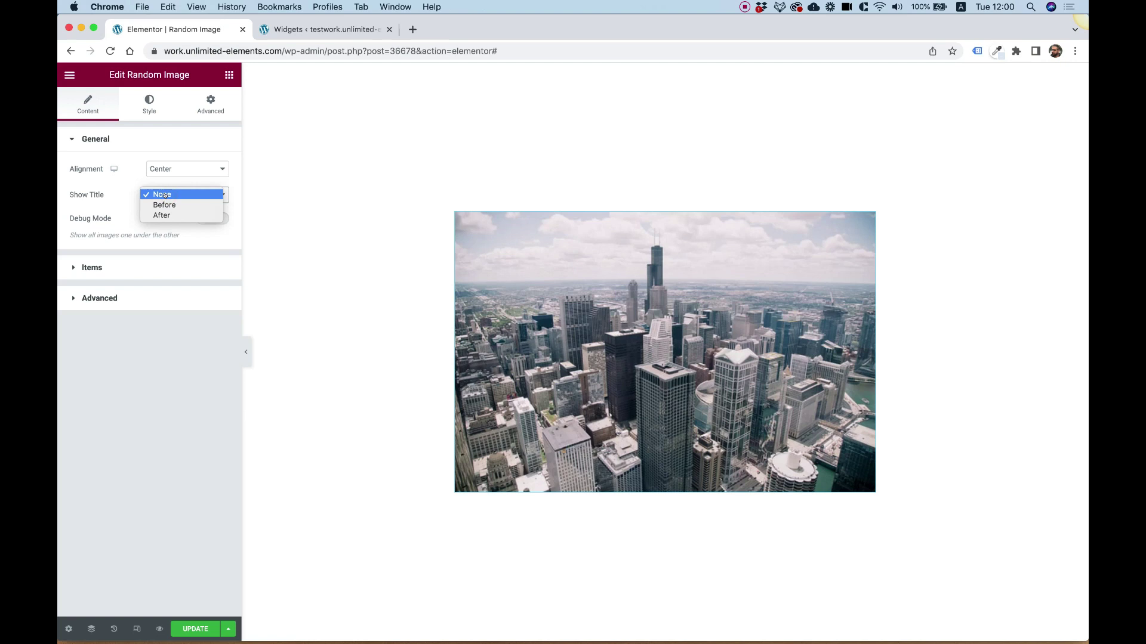
{"action": "left_click", "coordinate": [189, 205]}
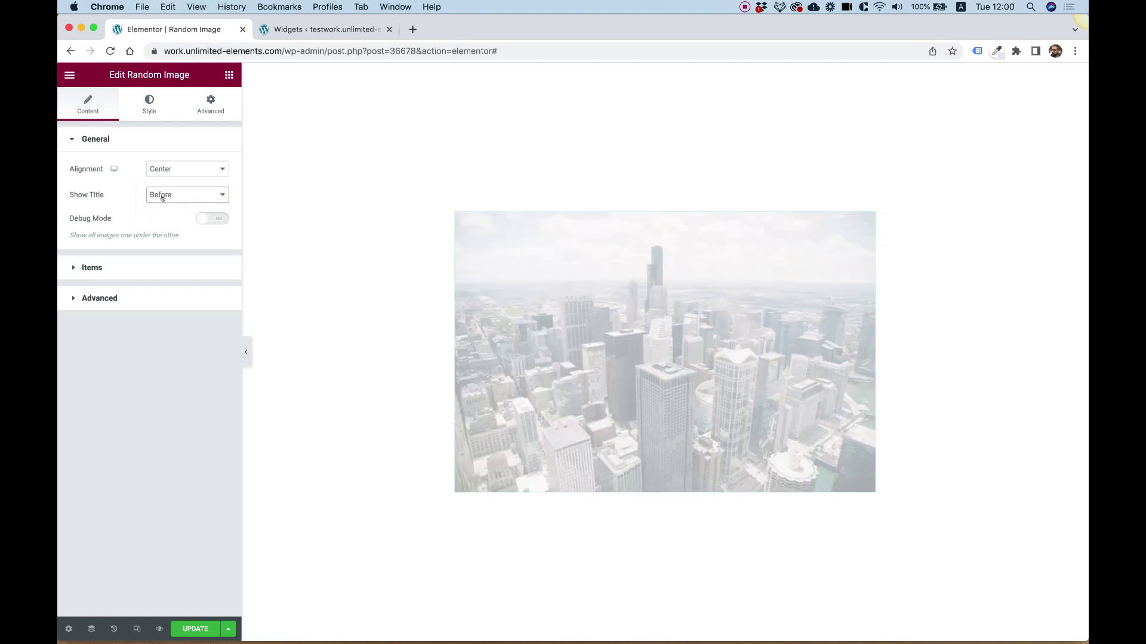
{"action": "left_click", "coordinate": [179, 195]}
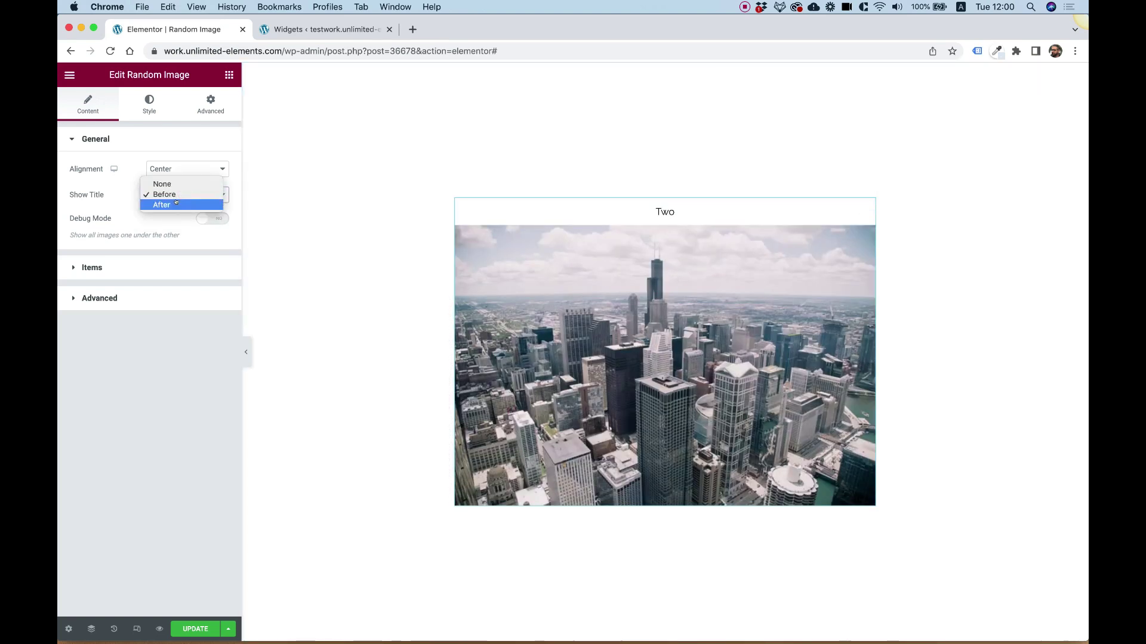
{"action": "left_click", "coordinate": [176, 201]}
{"action": "left_click", "coordinate": [176, 206]}
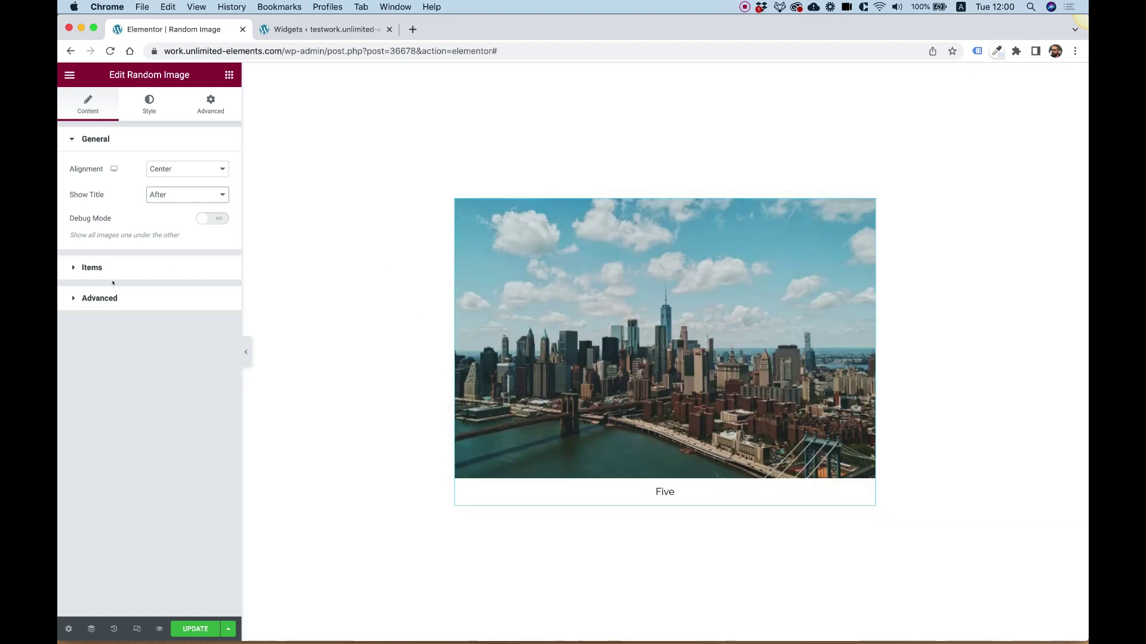
{"action": "left_click", "coordinate": [149, 106]}
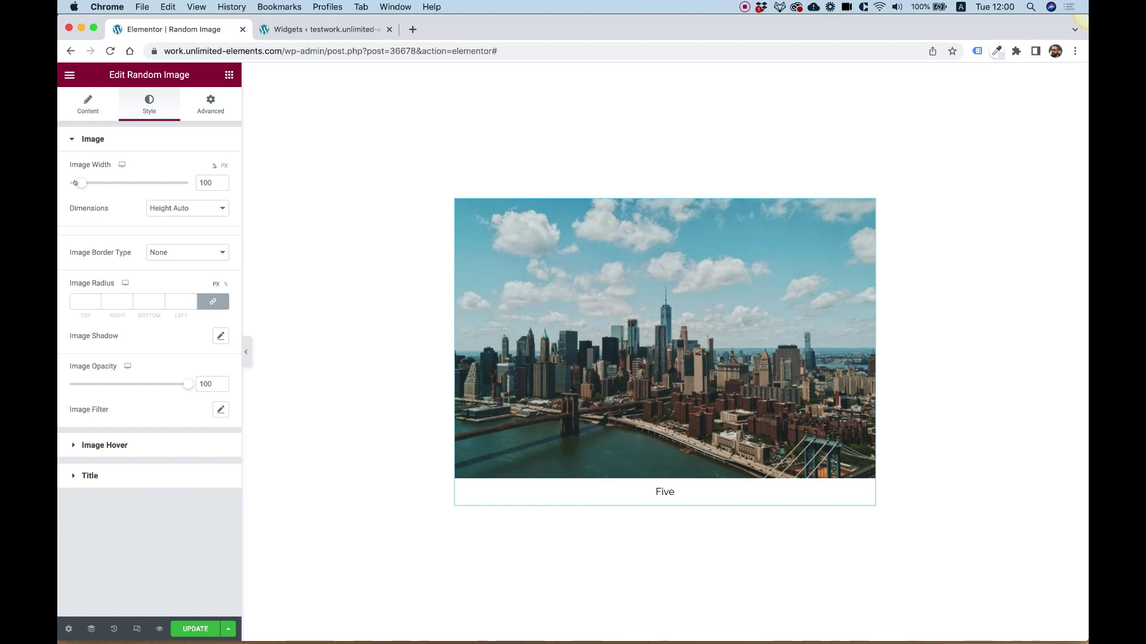
Set Image Width to 105 and give the image a Fixed height of 524 px
{"action": "left_click_drag", "start_coordinate": [93, 182], "coordinate": [76, 183]}
{"action": "left_click", "coordinate": [185, 209]}
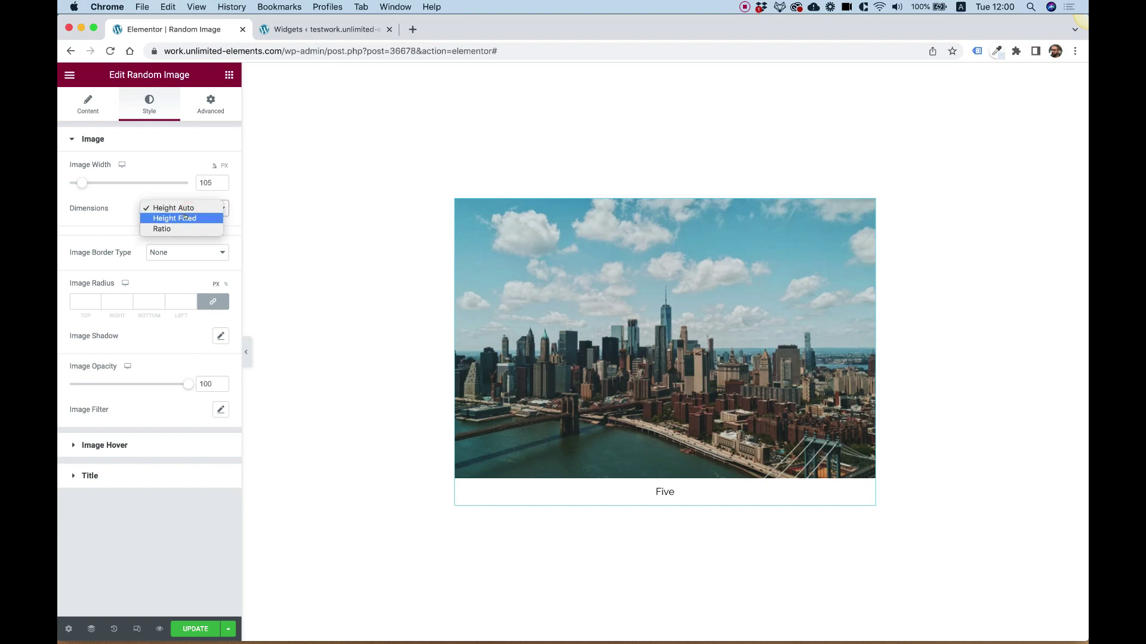
{"action": "left_click", "coordinate": [176, 218]}
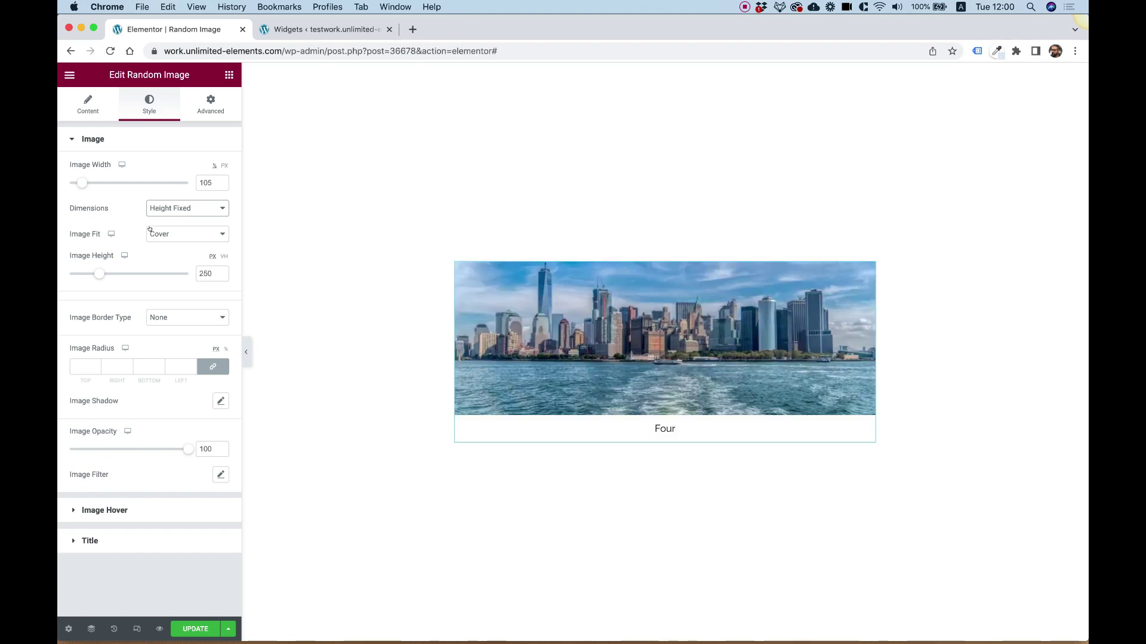
{"action": "left_click_drag", "start_coordinate": [92, 275], "coordinate": [131, 268]}
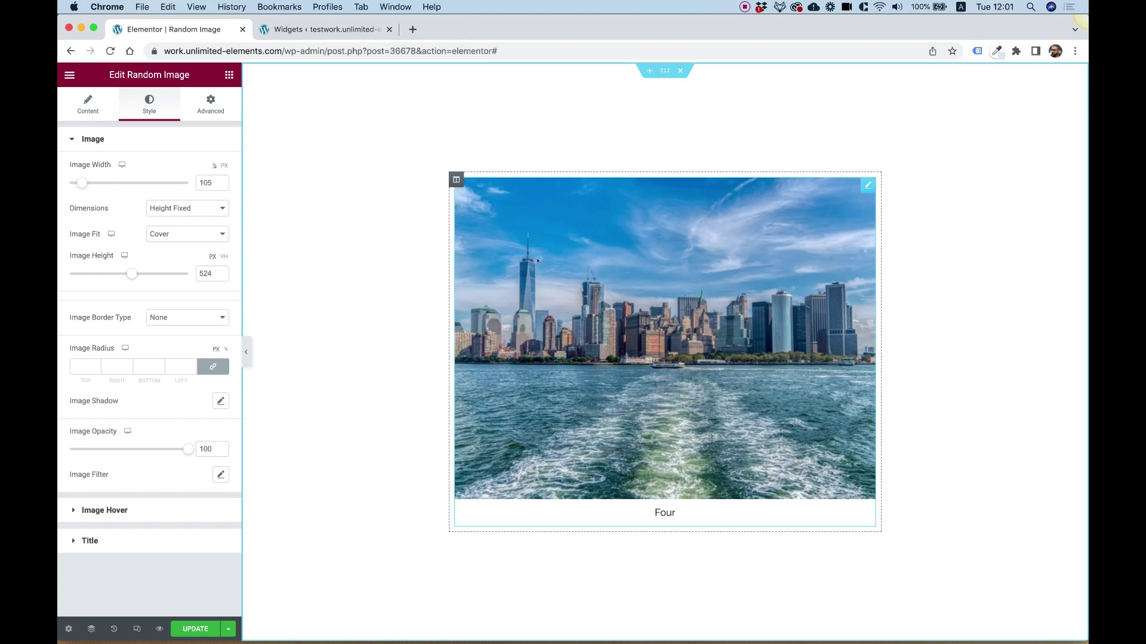
Give the image a solid border 10 px wide on all sides
{"action": "left_click", "coordinate": [168, 322]}
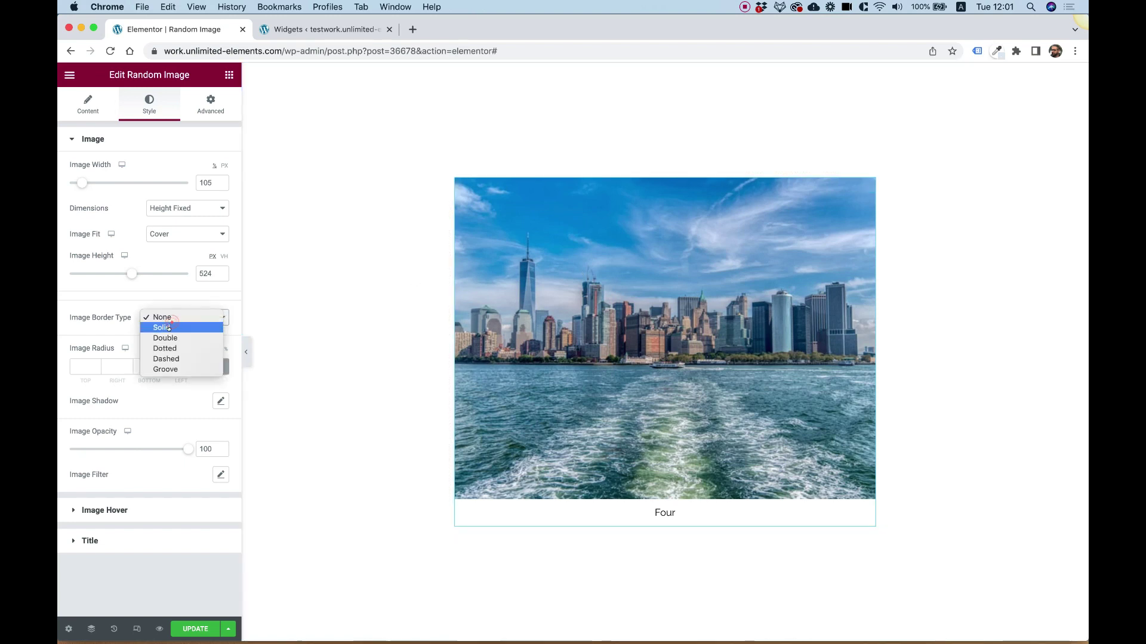
{"action": "left_click", "coordinate": [169, 330]}
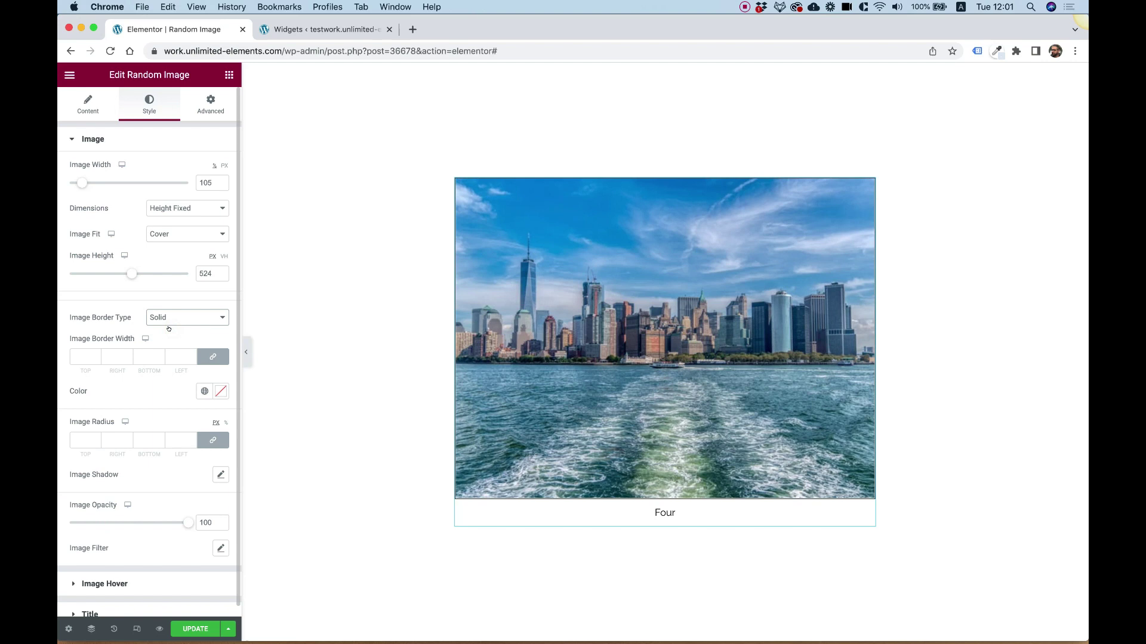
{"action": "left_click", "coordinate": [73, 357]}
{"action": "type", "text": "100"}
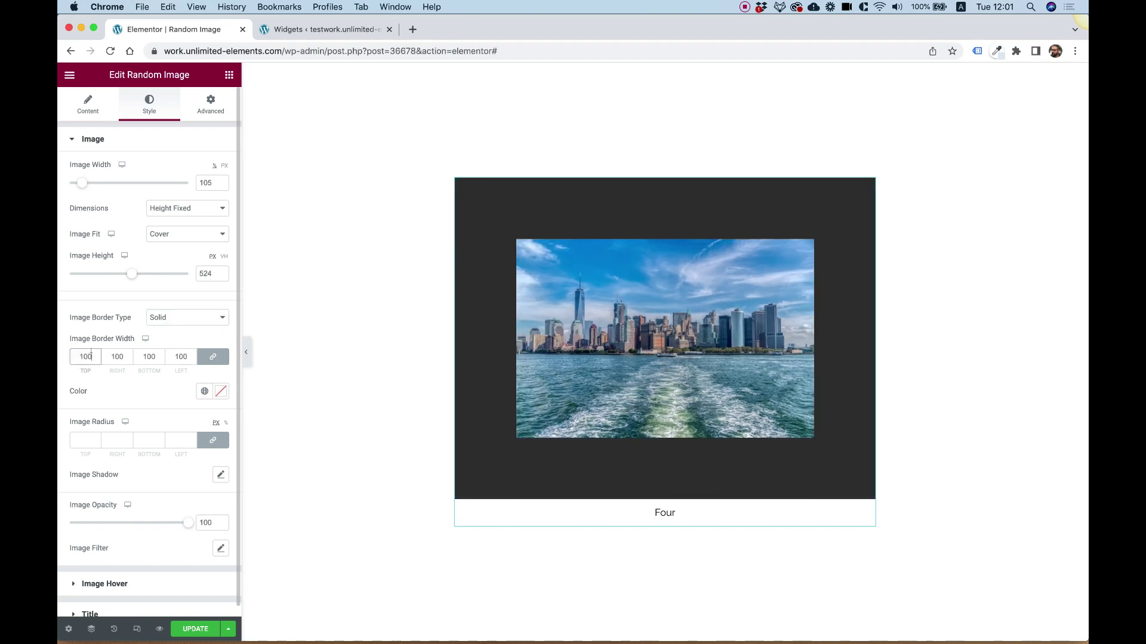
{"action": "key", "text": "BackSpace"}
{"action": "key", "text": "BackSpace"}
{"action": "key", "text": "BackSpace"}
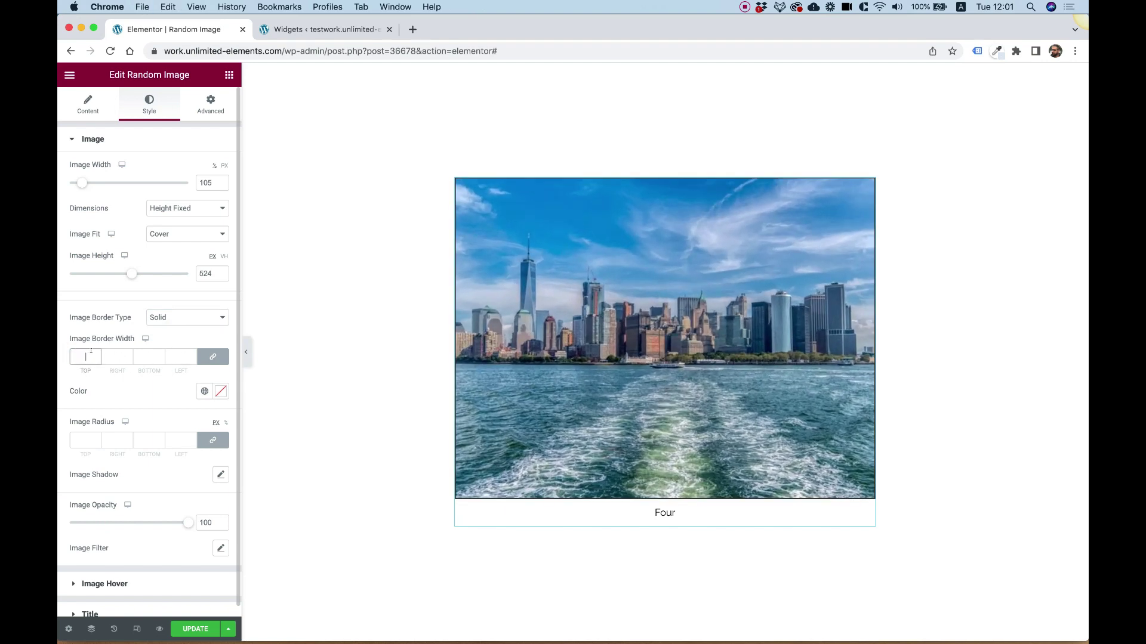
{"action": "type", "text": "10"}
Round the image corners with a 50 px radius and enable Image Shadow
{"action": "left_click", "coordinate": [83, 437]}
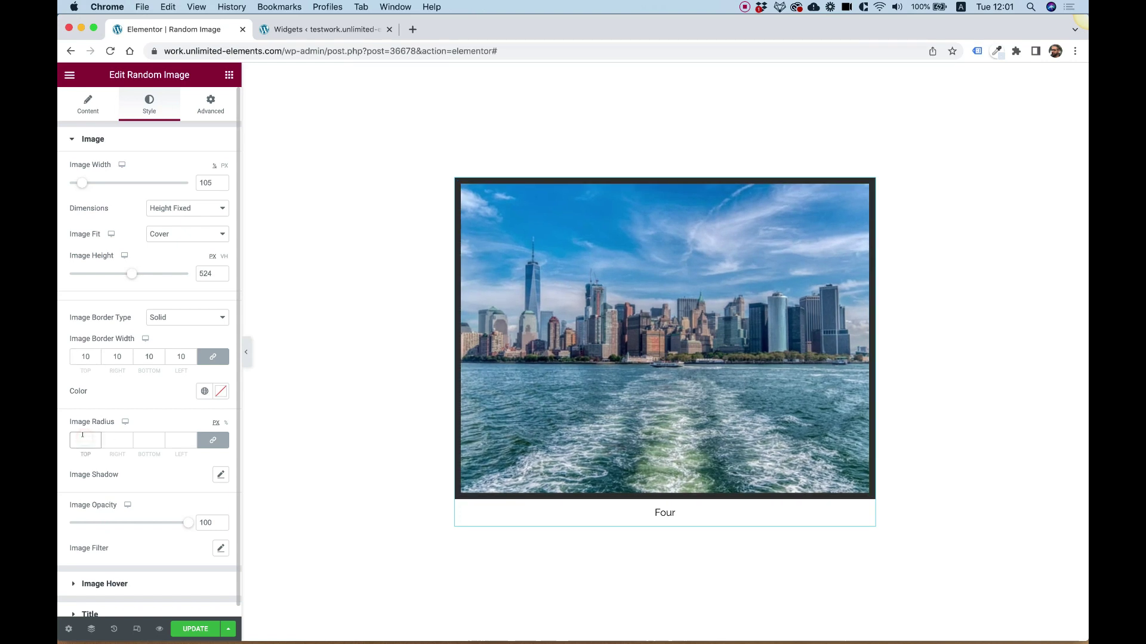
{"action": "type", "text": "50"}
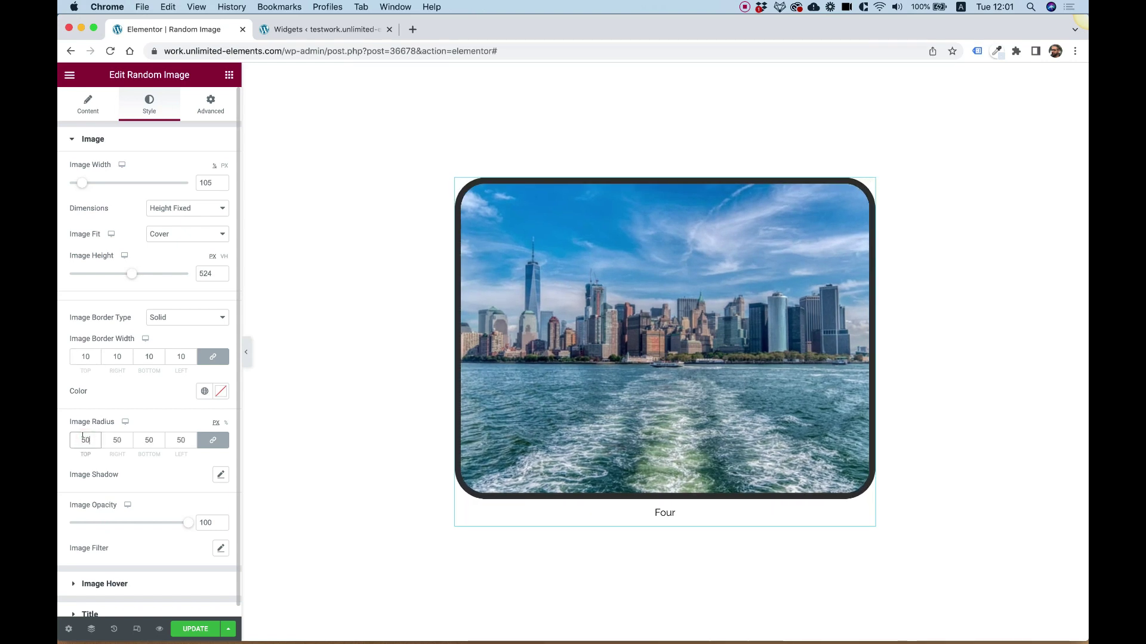
{"action": "left_click", "coordinate": [220, 474]}
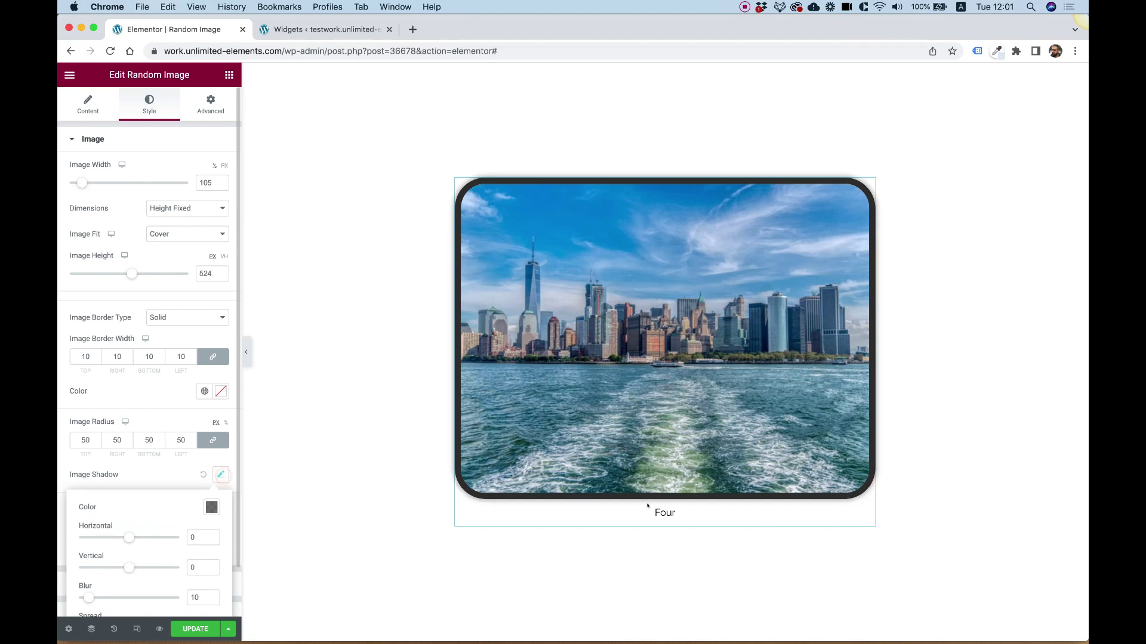
{"action": "left_click", "coordinate": [154, 472]}
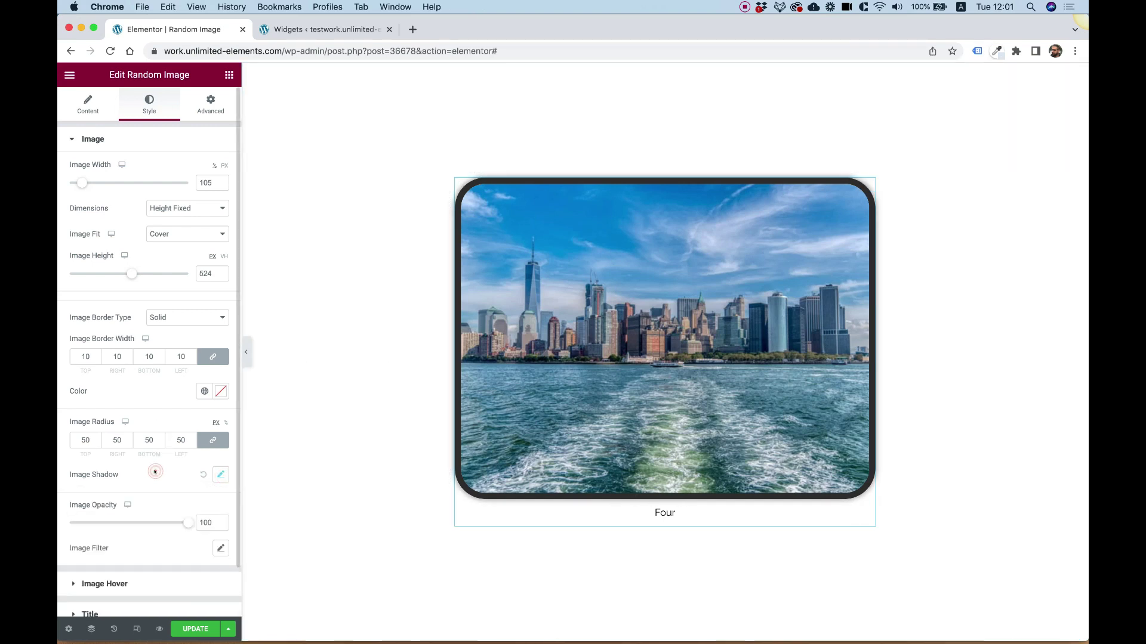
{"action": "scroll", "coordinate": [154, 472], "scroll_direction": "down", "scroll_amount": 1}
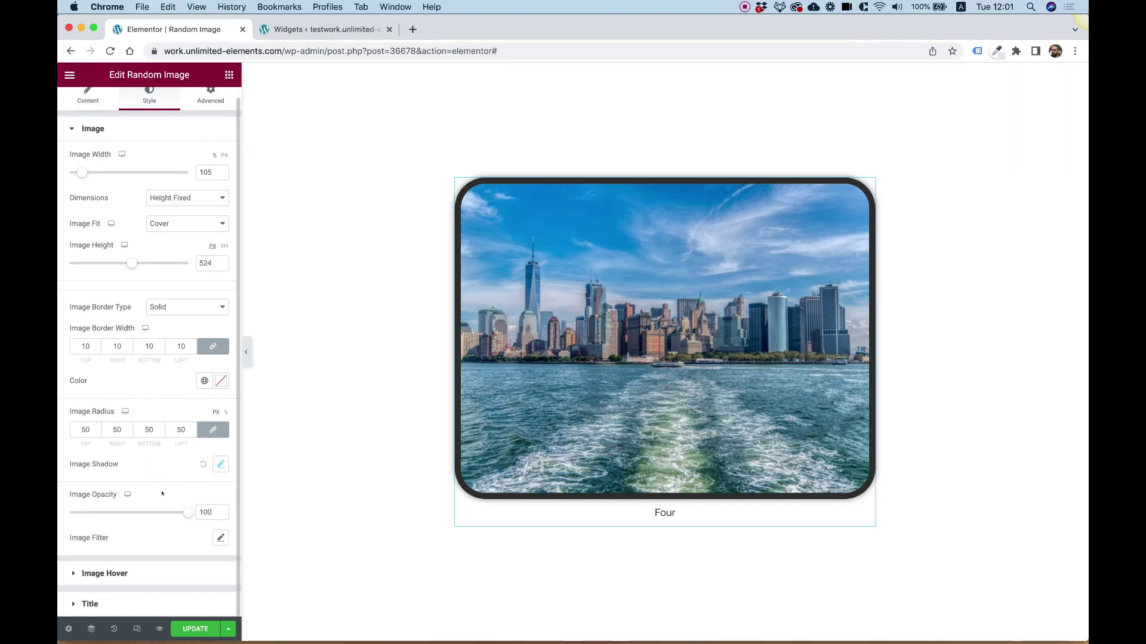
Expand Title style settings, save the page with Update, and open its live preview
{"action": "left_click", "coordinate": [109, 602]}
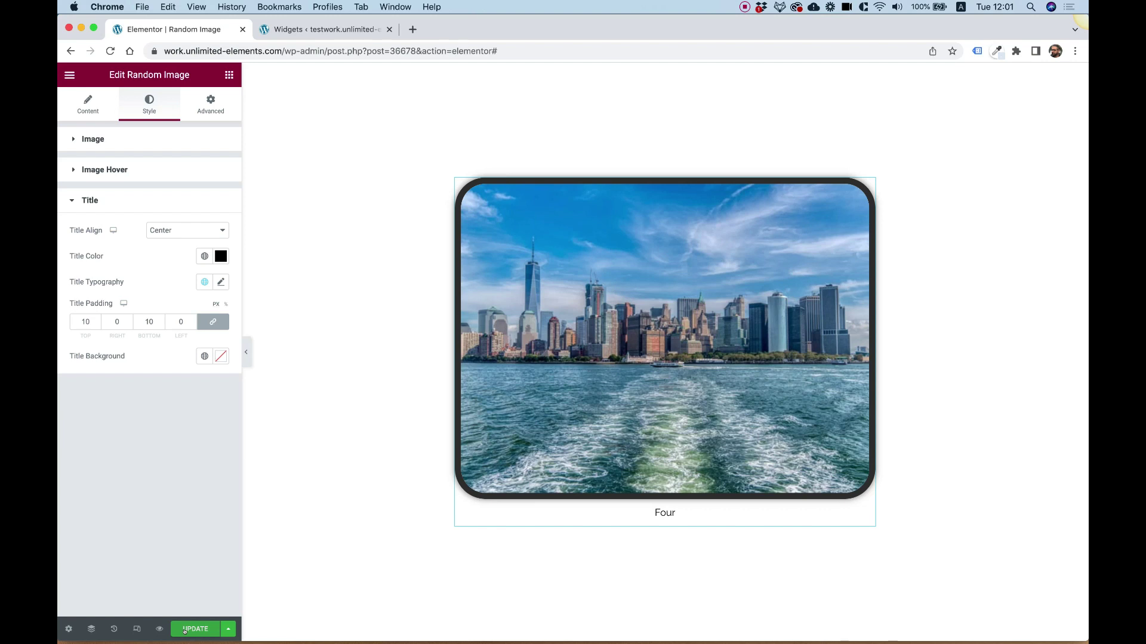
{"action": "left_click", "coordinate": [190, 628]}
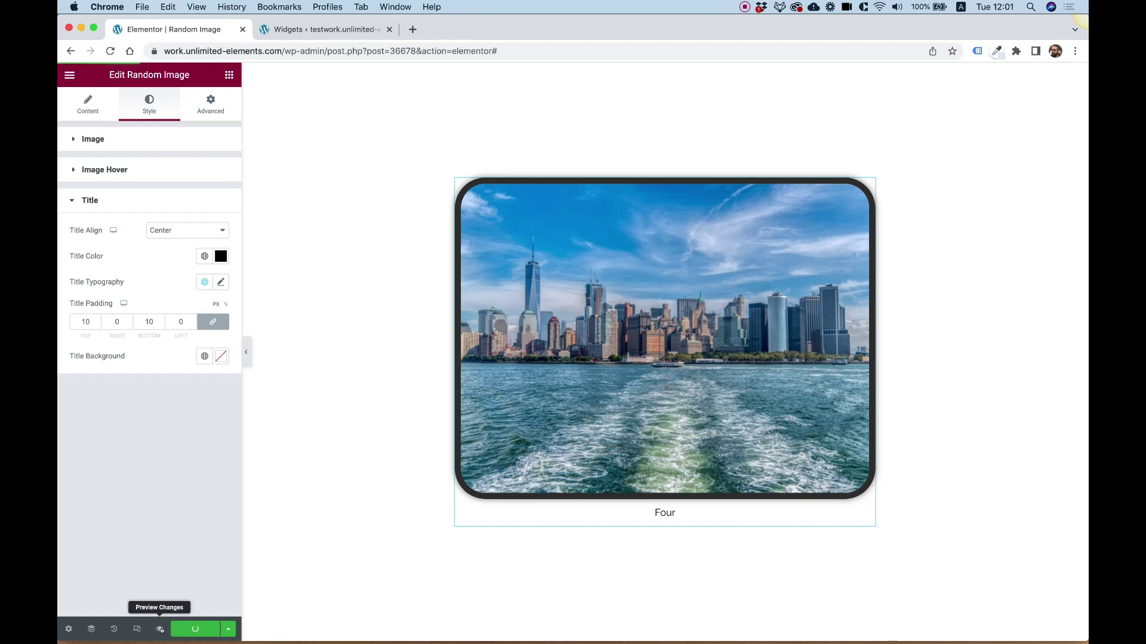
{"action": "left_click", "coordinate": [159, 628]}
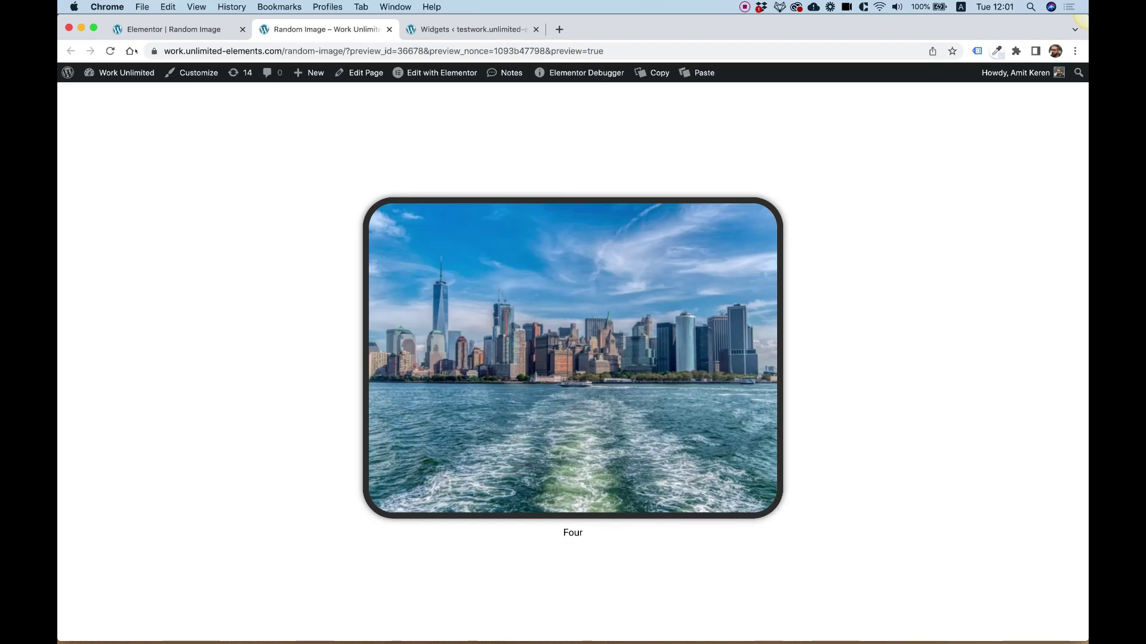
Reload the Chrome preview twice, getting image 'Two' and then the pink banana 'Seven'
{"action": "left_click", "coordinate": [109, 51]}
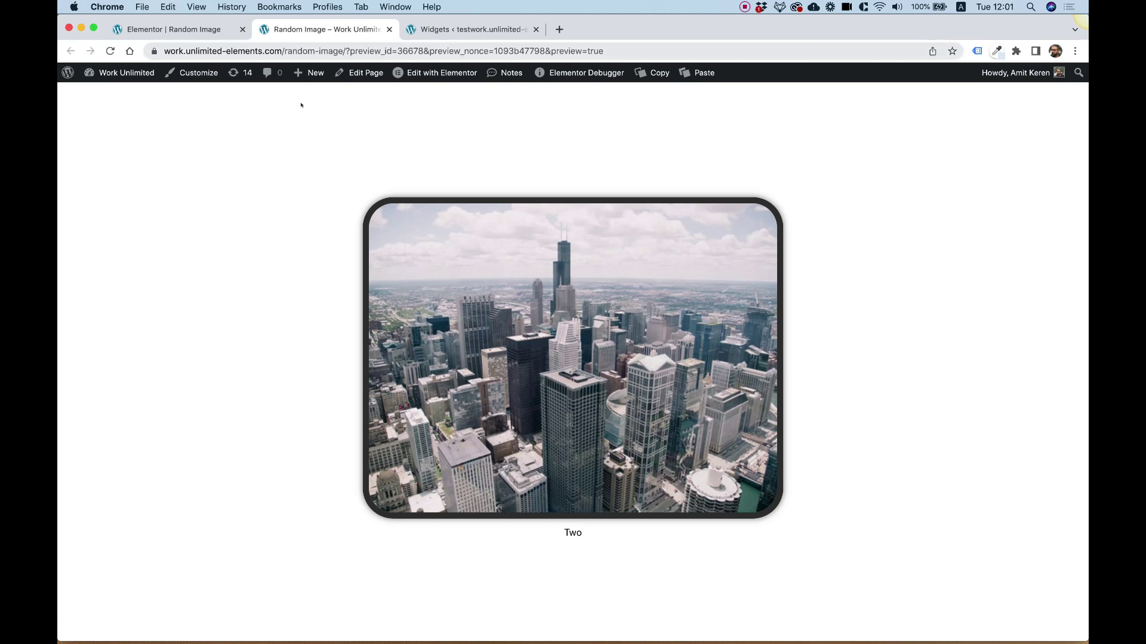
{"action": "left_click", "coordinate": [103, 51]}
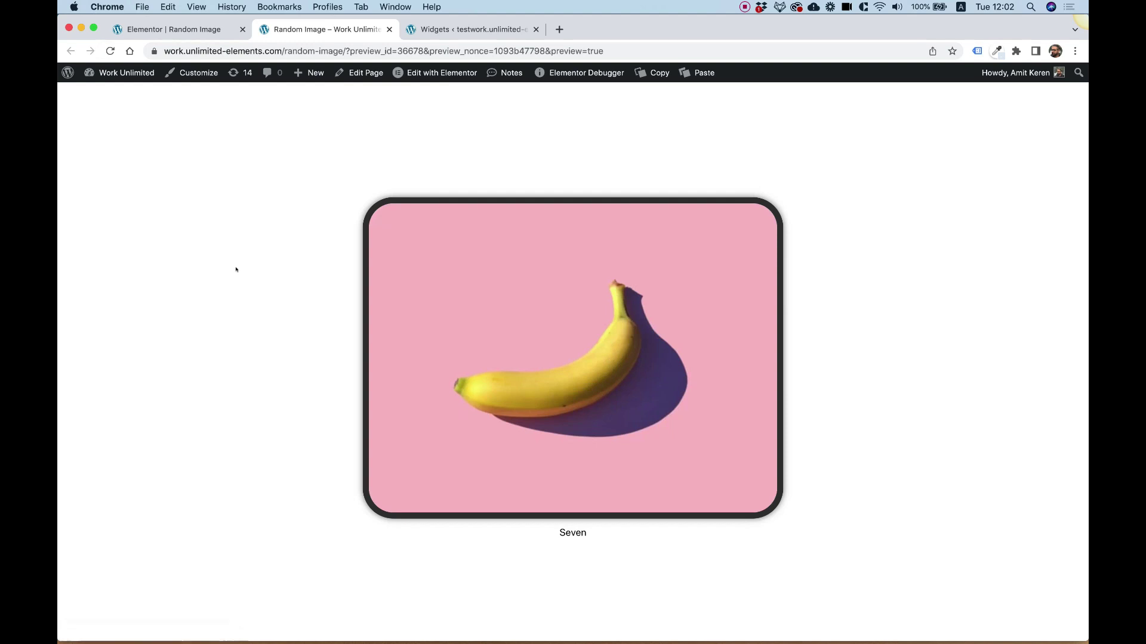